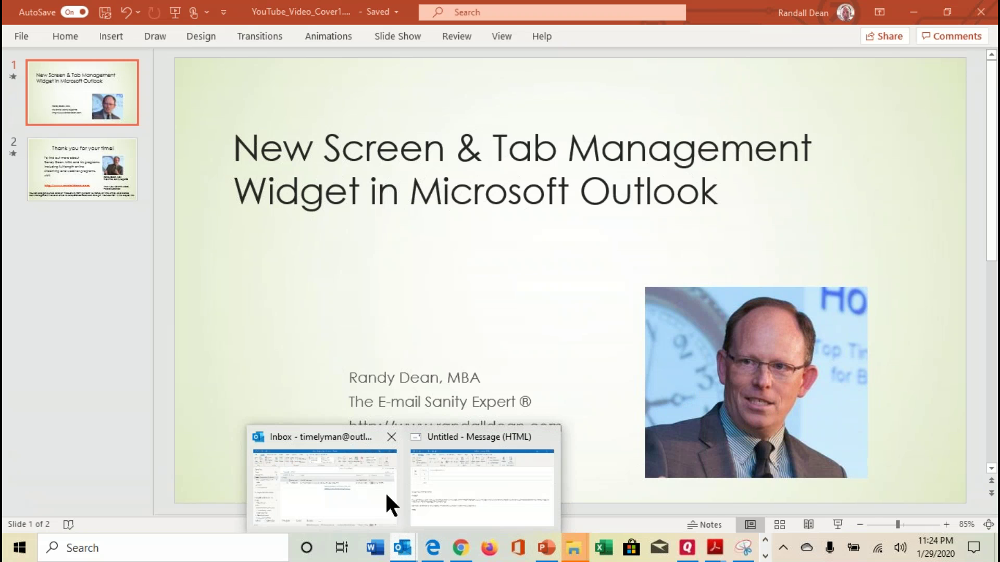
Bring the Outlook Inbox forward, set the ribbon to Auto-hide, and reveal it from the top bar.
left_click(384, 491)
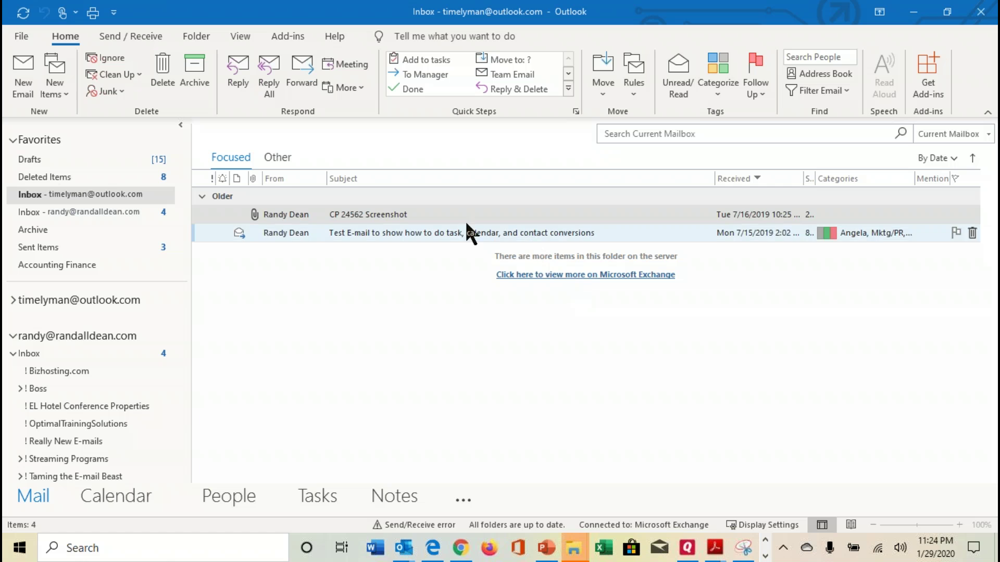
left_click(880, 16)
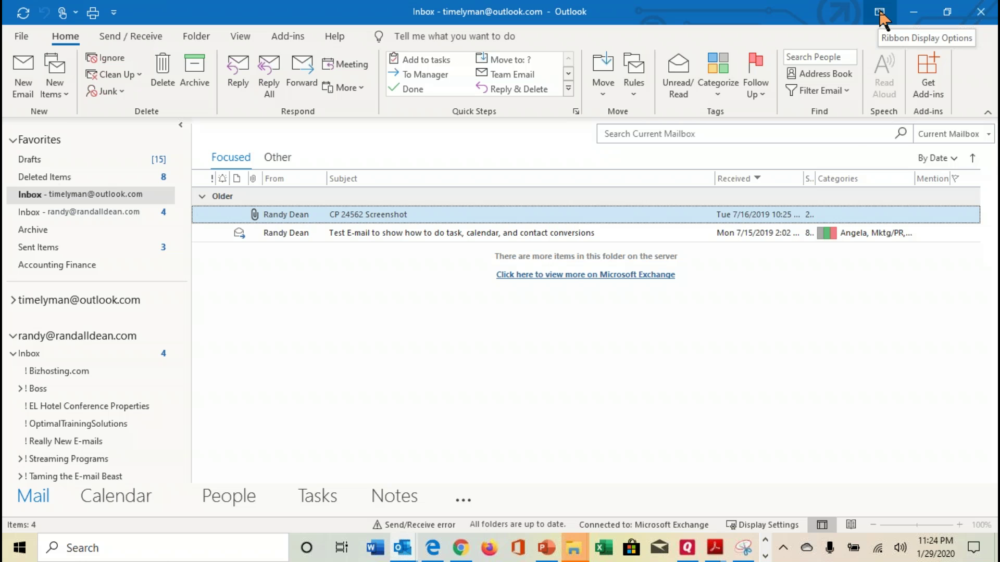
left_click(879, 14)
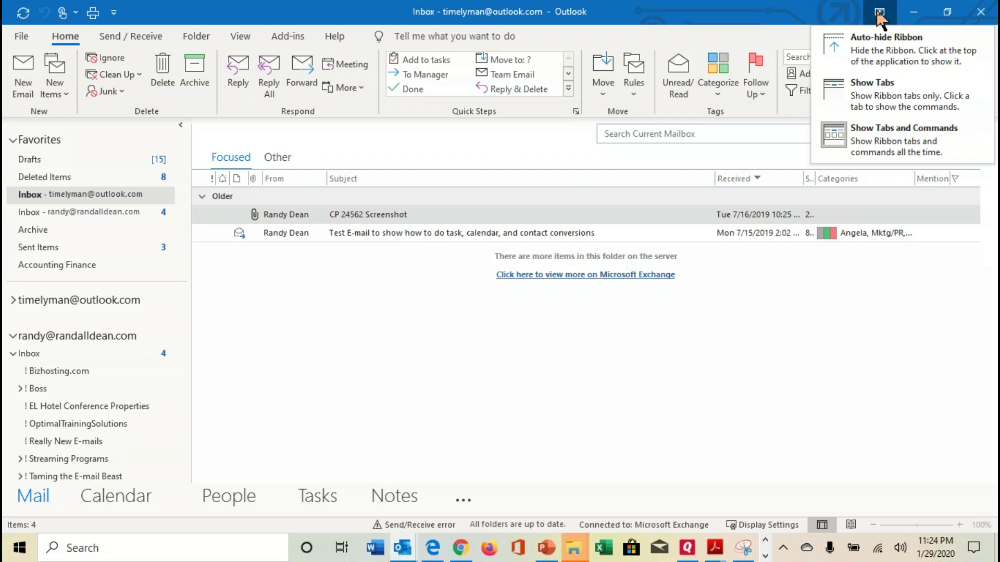
left_click(875, 51)
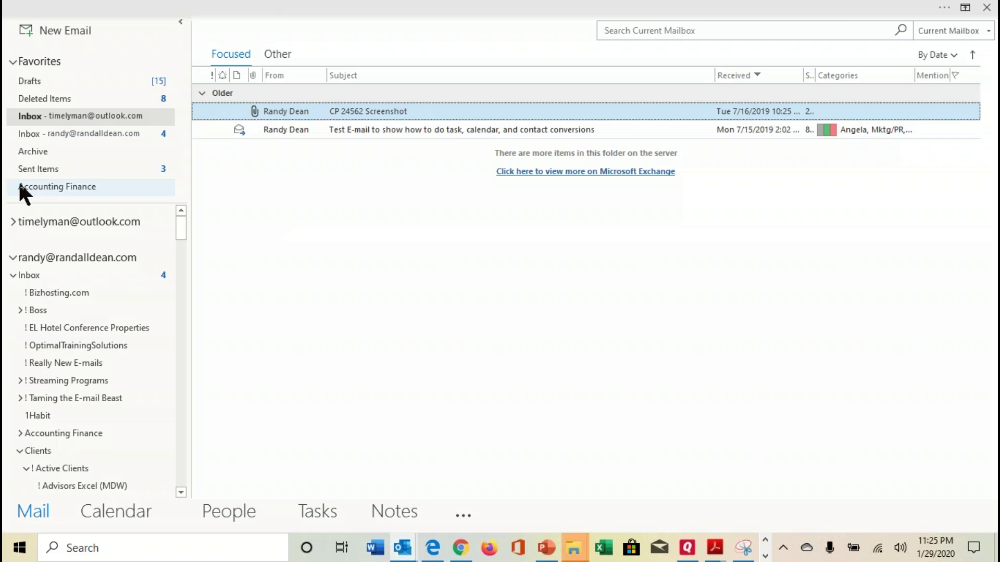
left_click(482, 11)
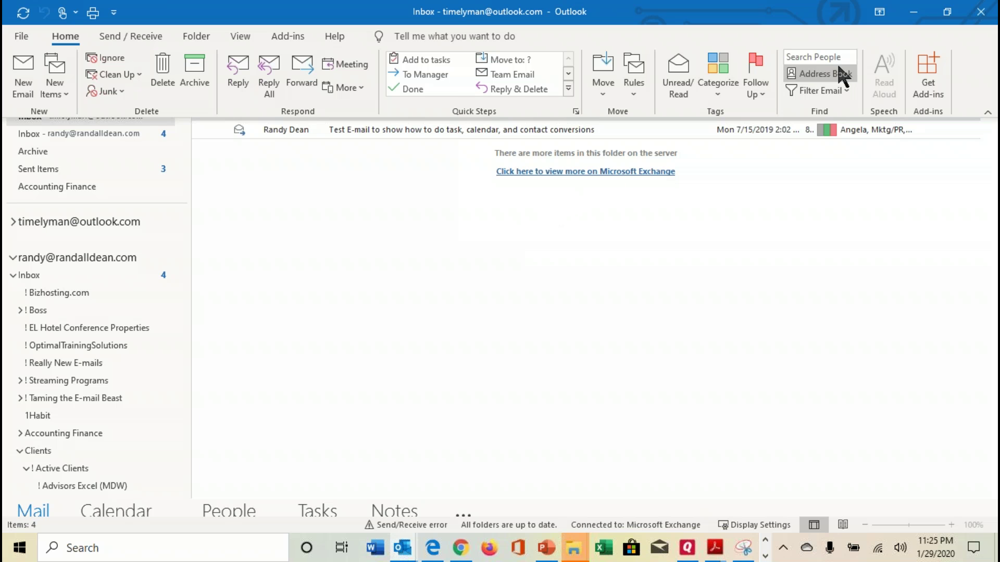
Switch the ribbon display to Show Tabs and preview the File tab.
left_click(879, 13)
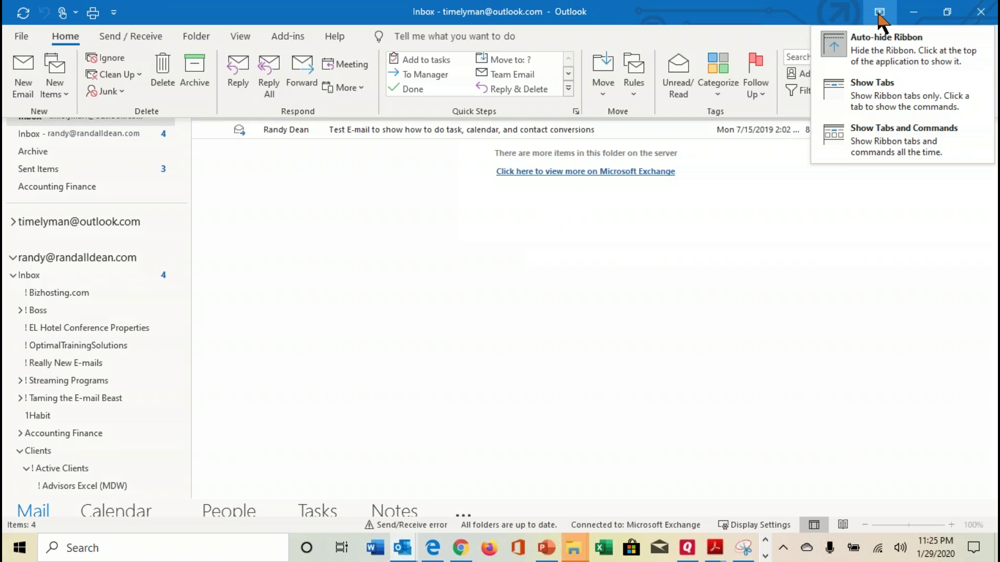
left_click(887, 94)
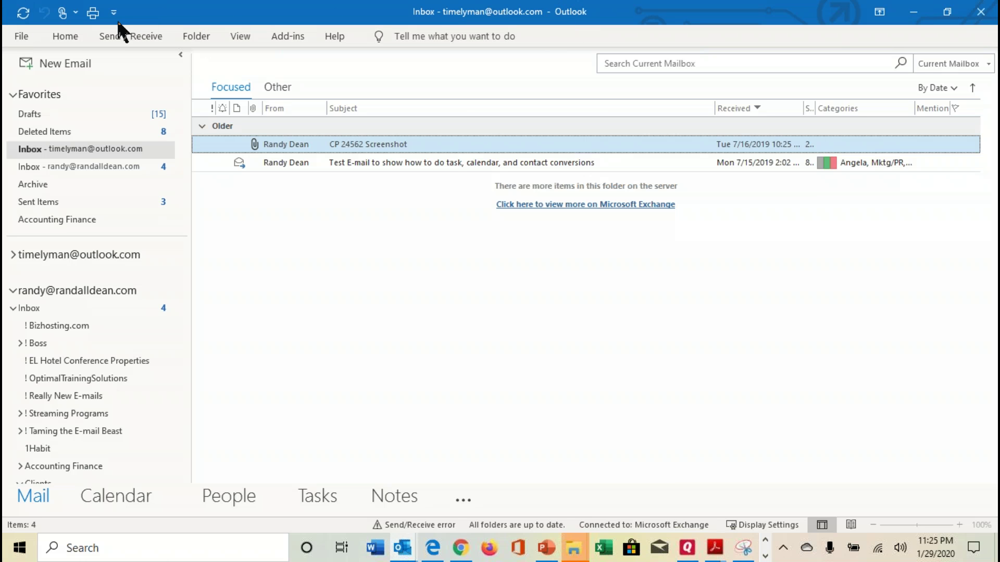
left_click(22, 36)
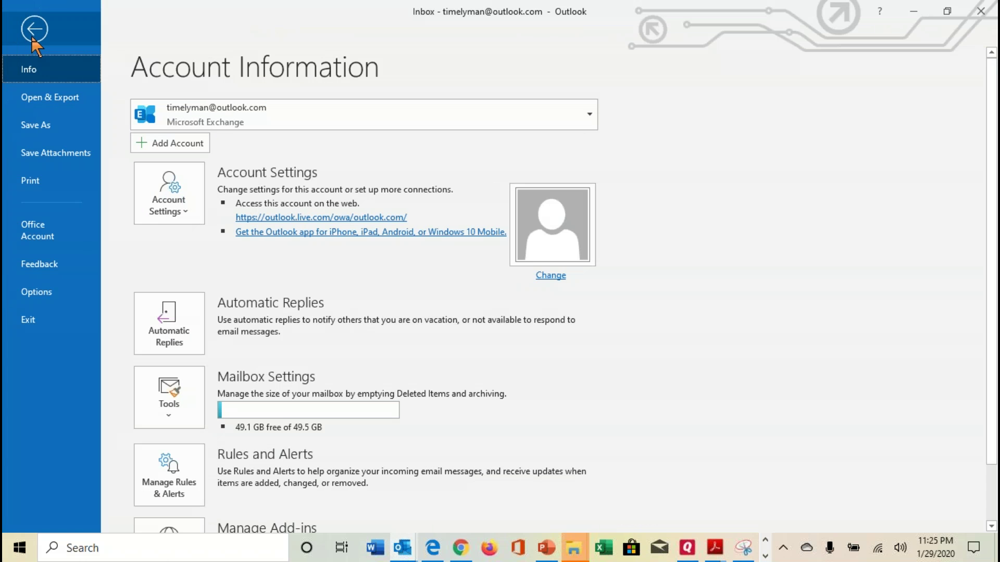
Preview the Home, Send / Receive and Folder tab commands, then dismiss them.
left_click(65, 36)
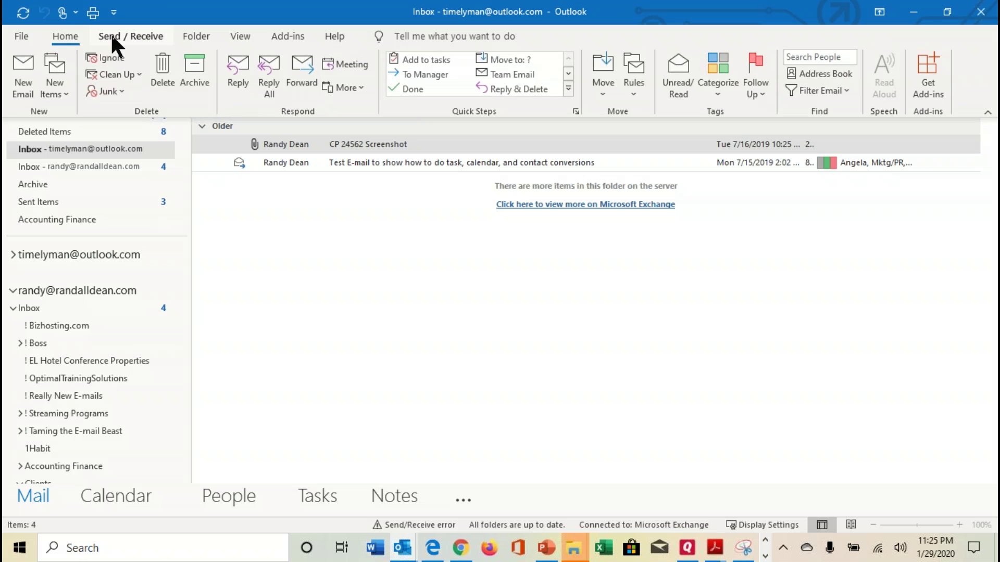
left_click(125, 36)
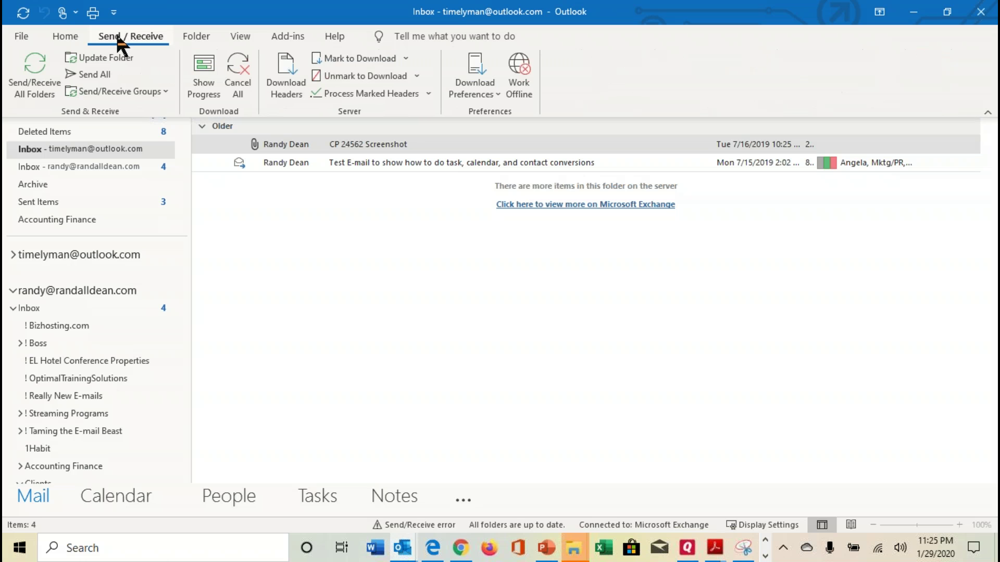
left_click(196, 36)
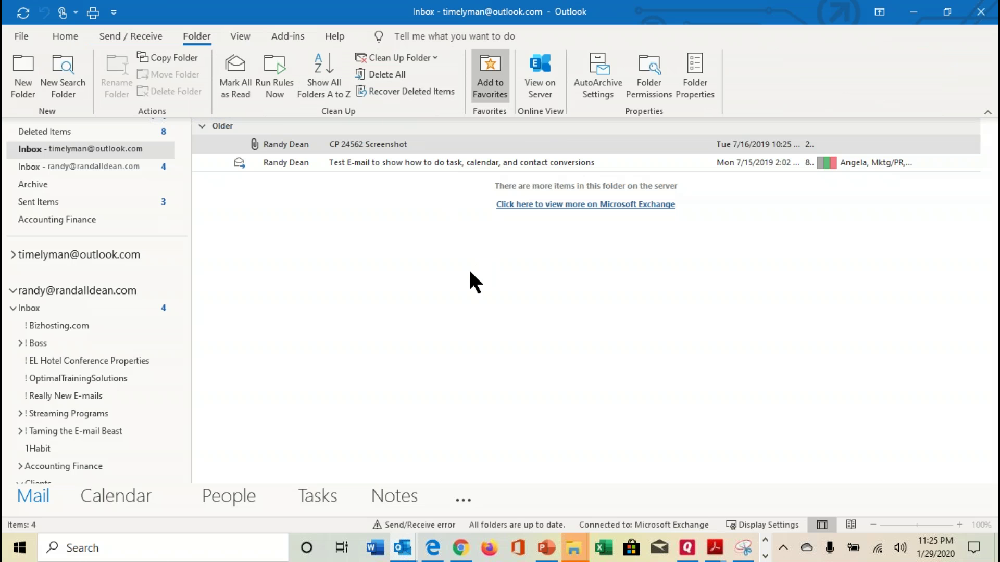
left_click(697, 283)
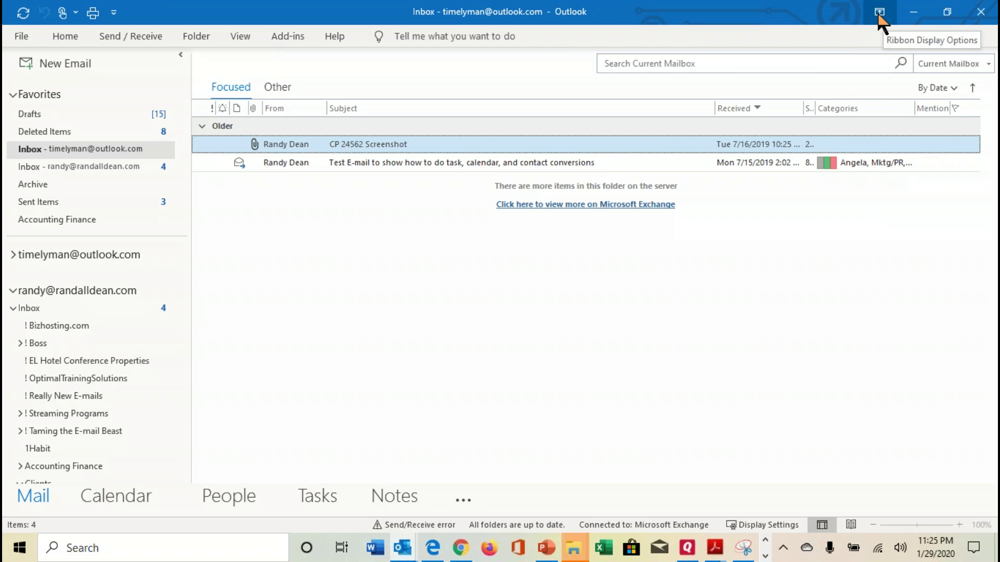
left_click(880, 13)
left_click(889, 145)
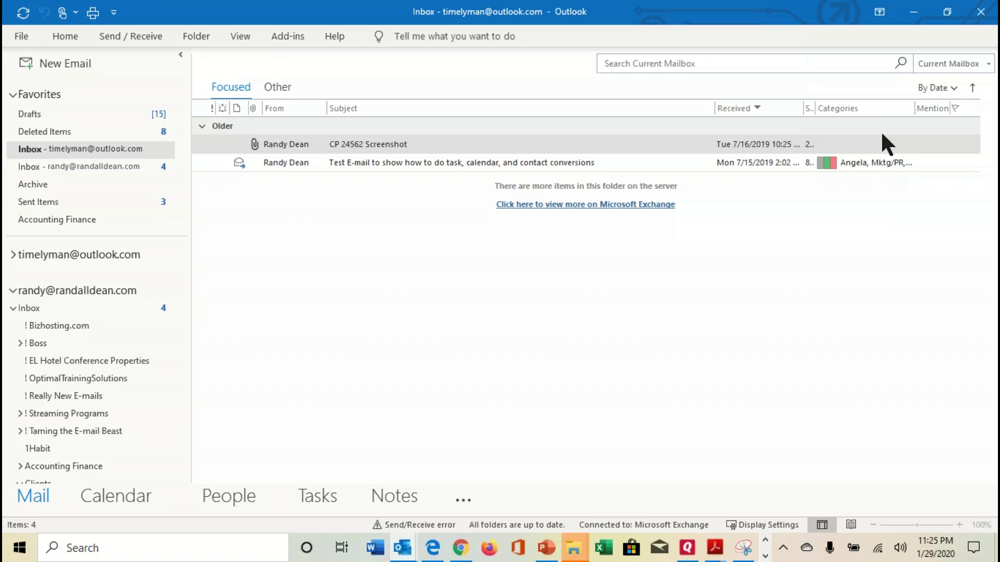
left_click(65, 36)
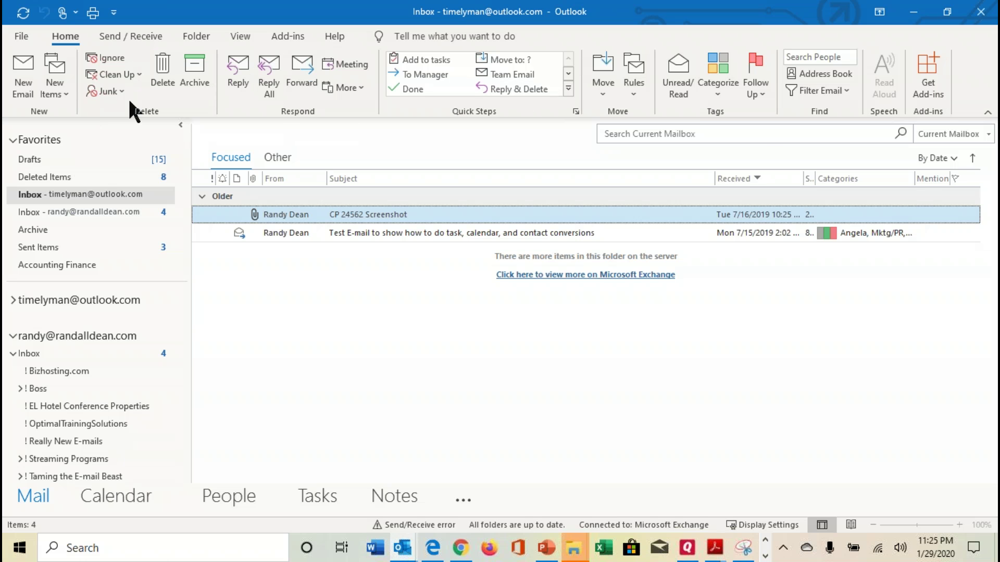
left_click(130, 36)
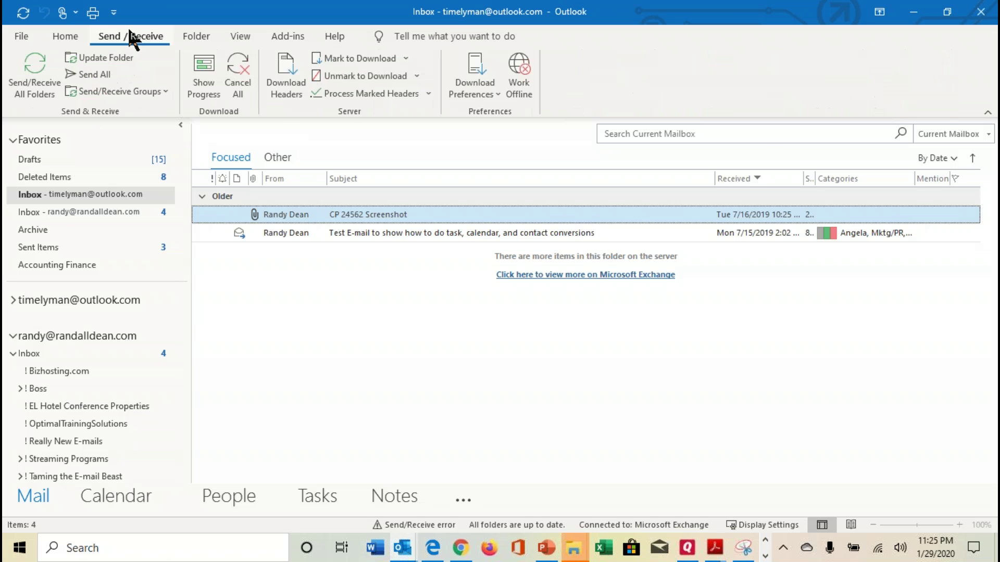
left_click(195, 37)
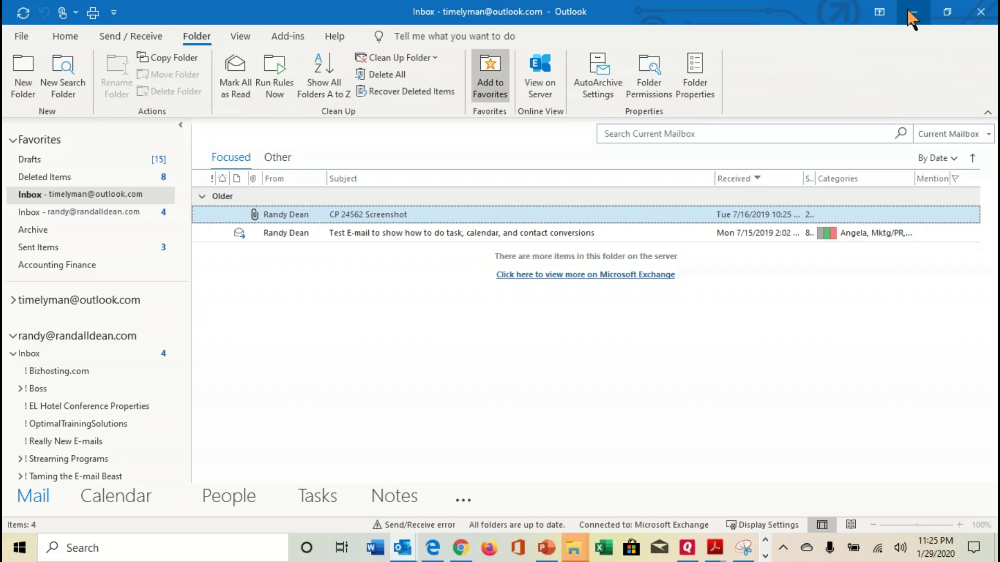
left_click(880, 11)
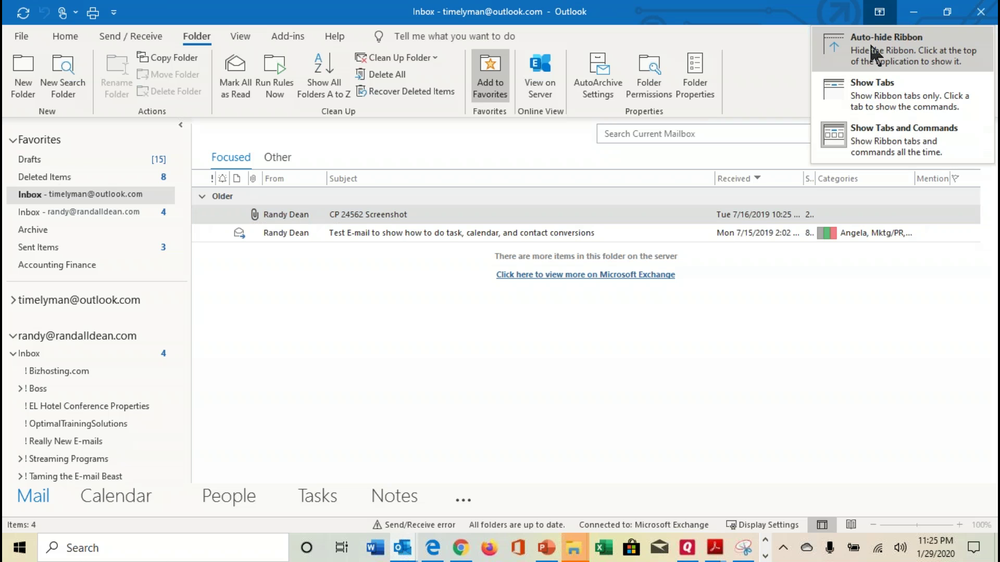
left_click(878, 38)
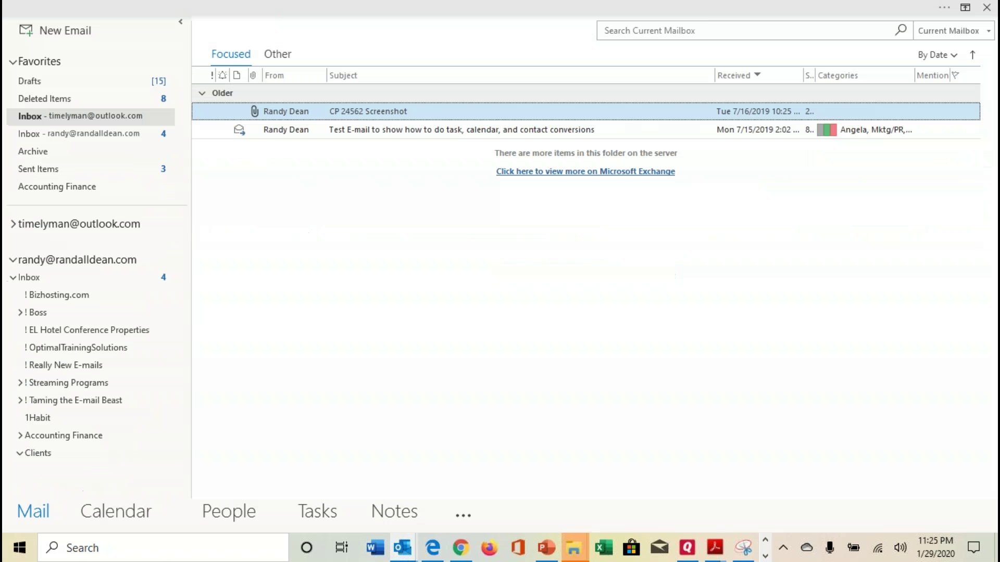
left_click(810, 11)
left_click(880, 12)
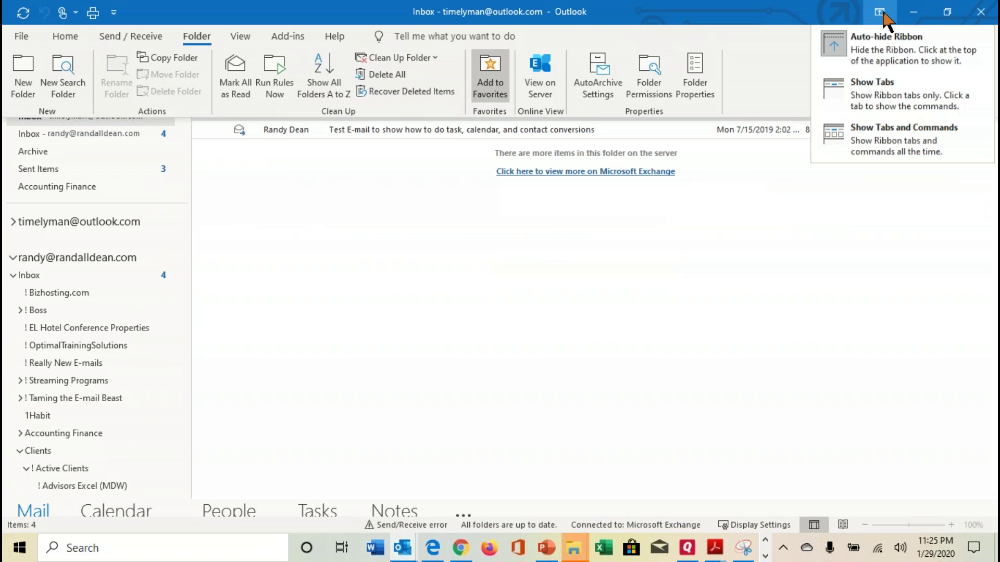
left_click(872, 87)
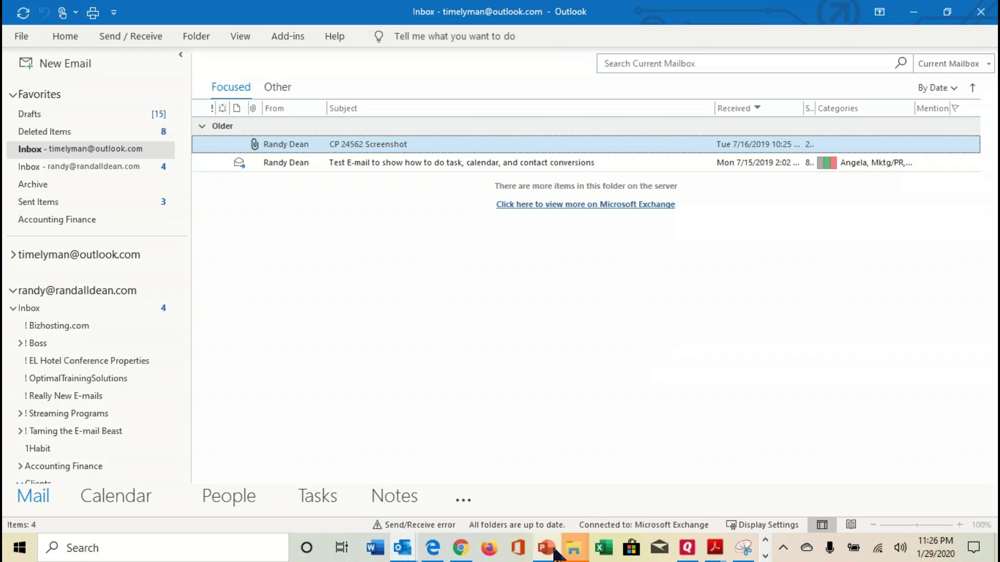
left_click(547, 548)
Show the 'Thank you for your time!' slide from the slide 2 thumbnail.
left_click(81, 183)
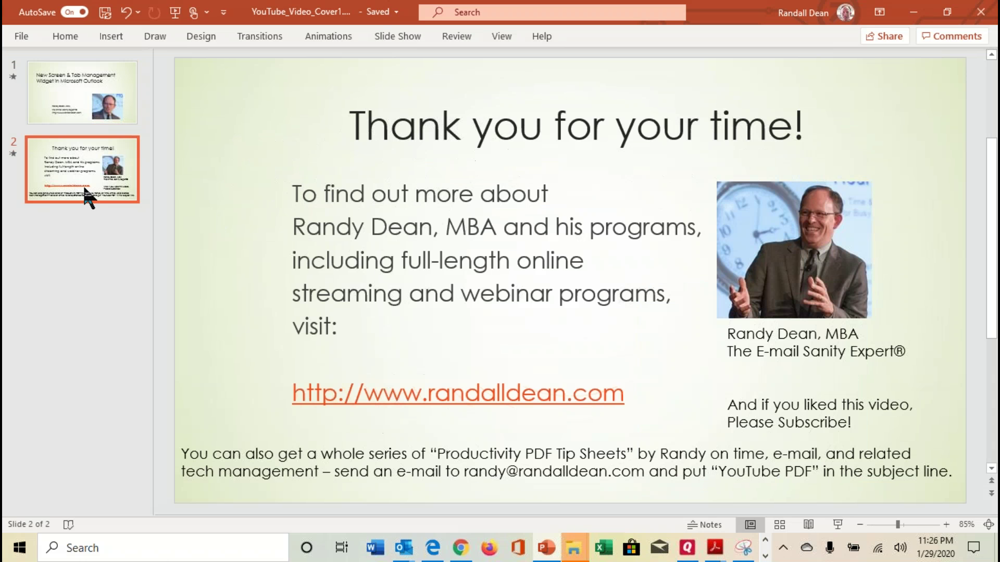